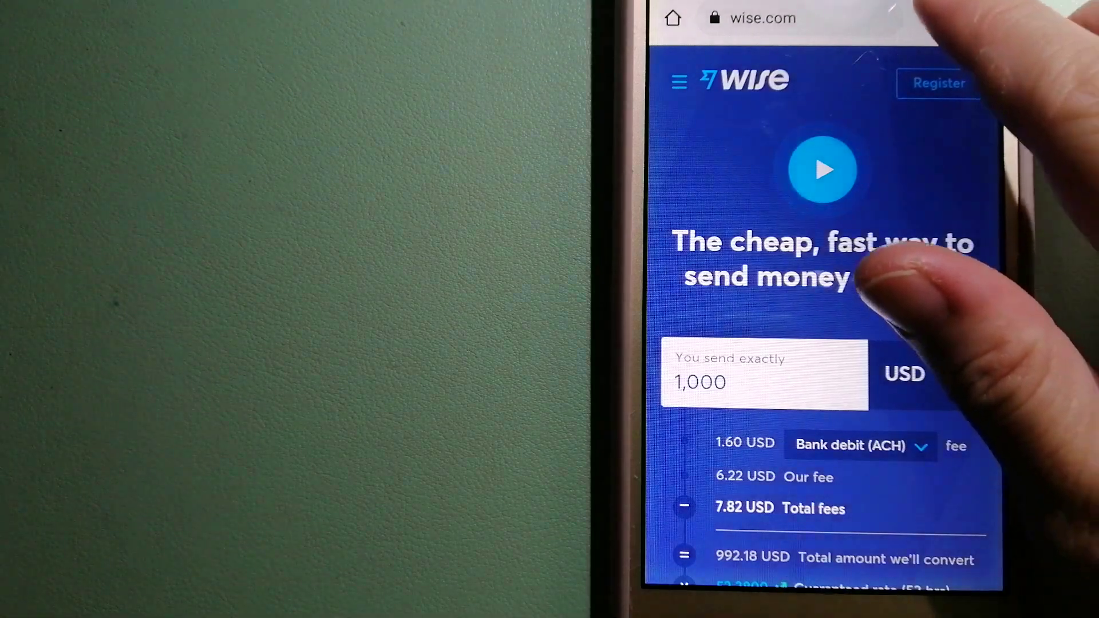
Step: Switch to the open PayPal tab showing the 'Outwin the norm with PayPal' sign-up homepage
{"action": "left_click", "coordinate": [930, 18]}
{"action": "left_click", "coordinate": [735, 378]}
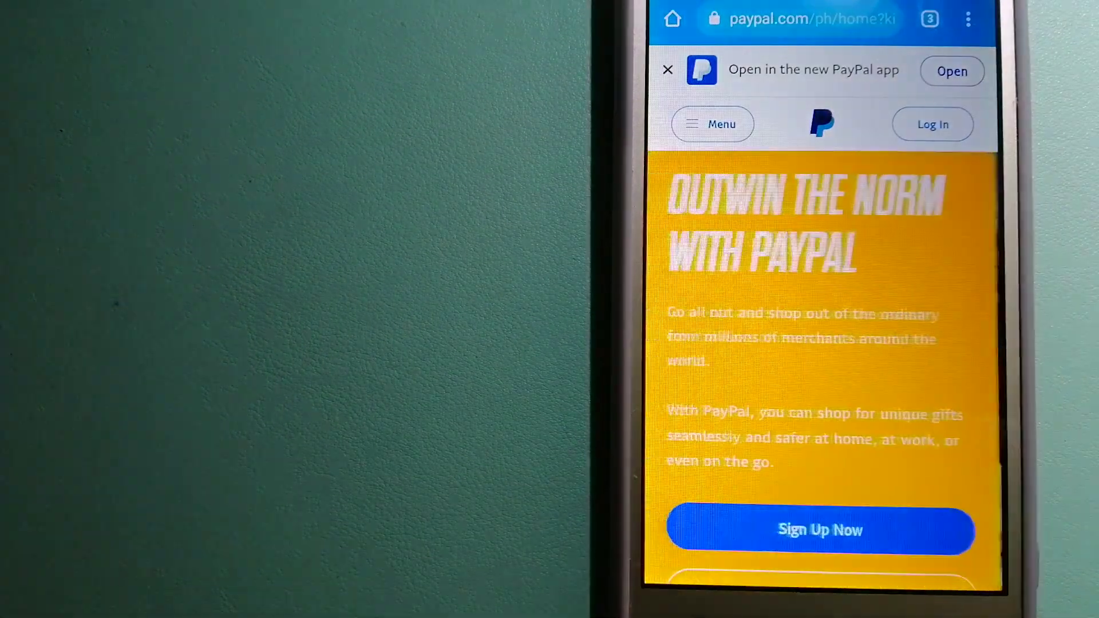